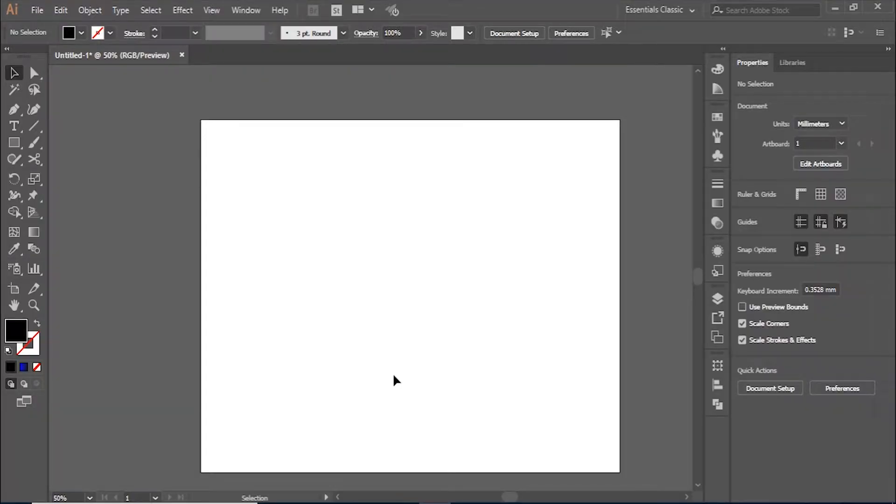
Type JASS in Arial Rounded MT Bold and scale it to about 370.55 pt
left_click(20, 128)
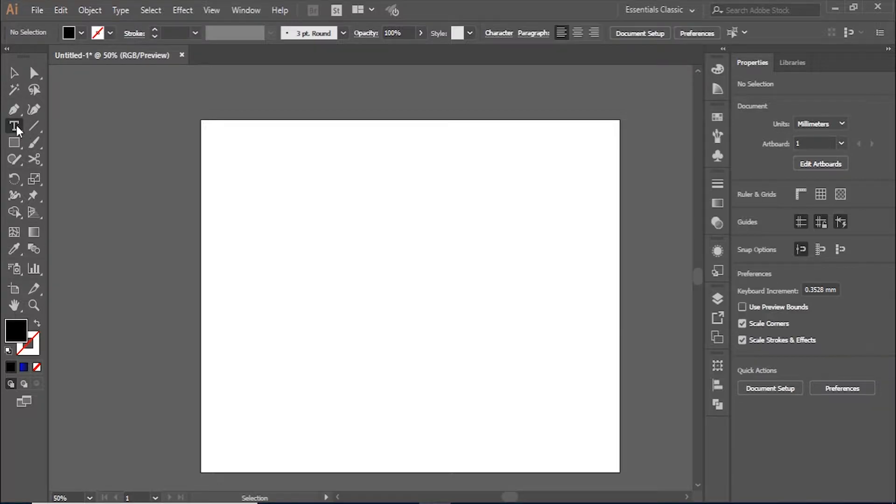
left_click(260, 205)
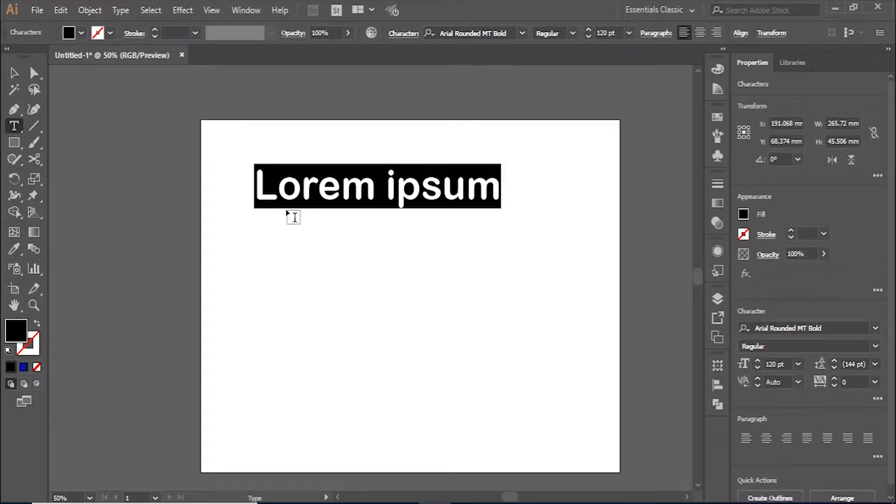
type("JASS")
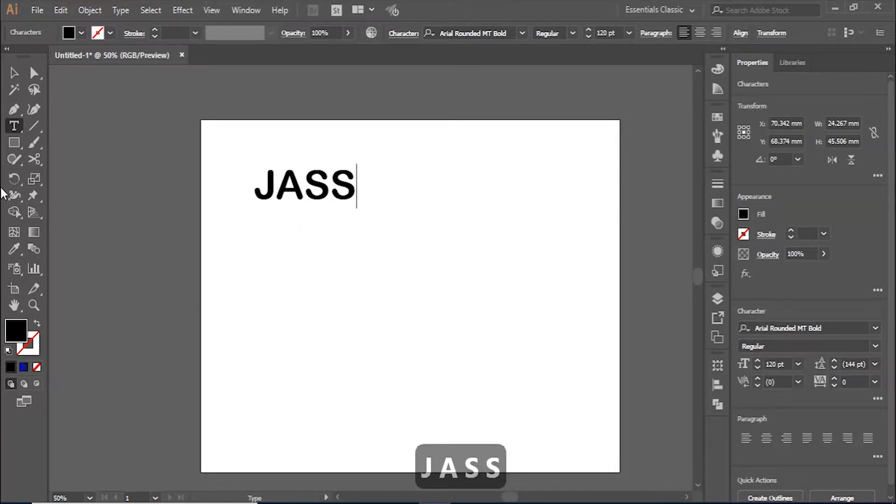
left_click(15, 74)
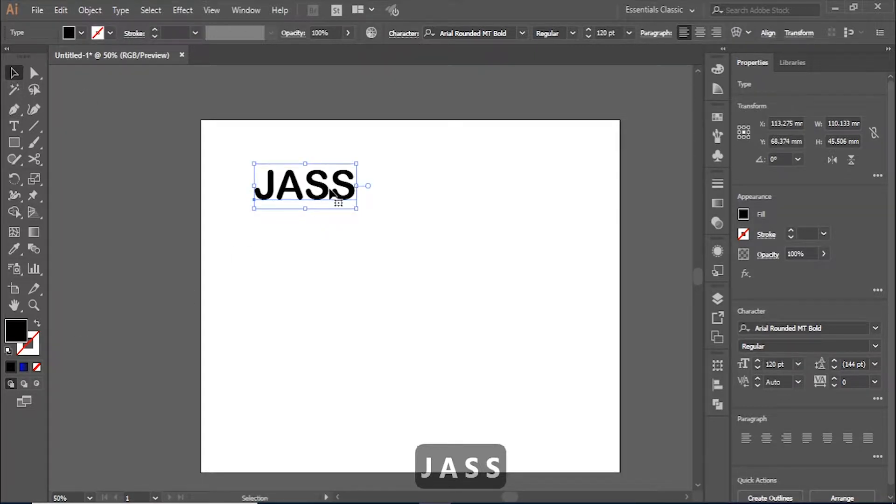
left_click_drag(357, 208, 571, 380)
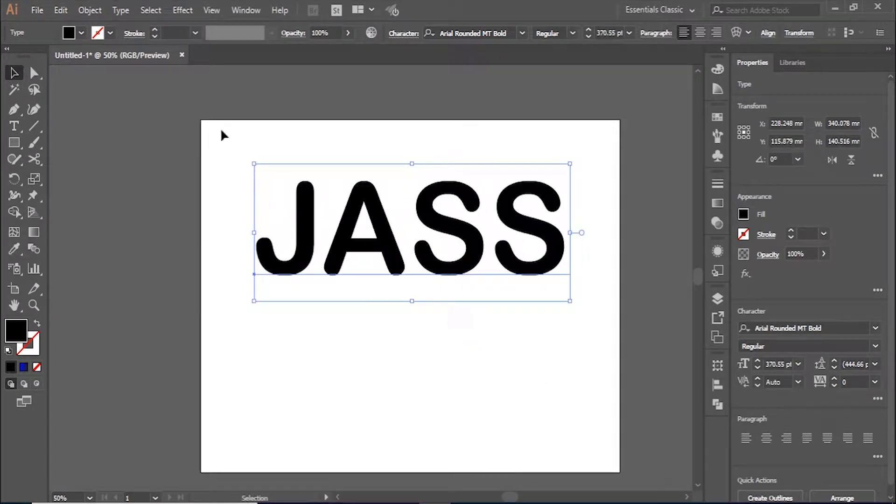
Expand the JASS text with Object and Fill checked into grouped vector outlines
left_click(90, 10)
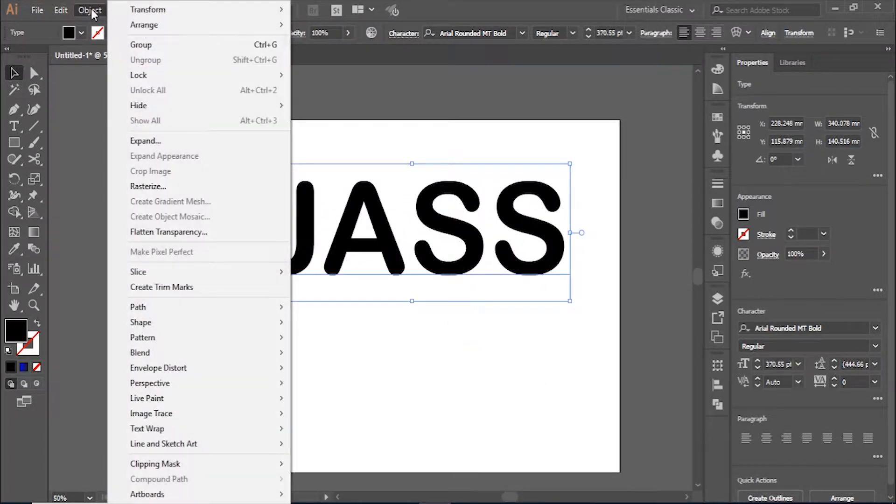
left_click(149, 142)
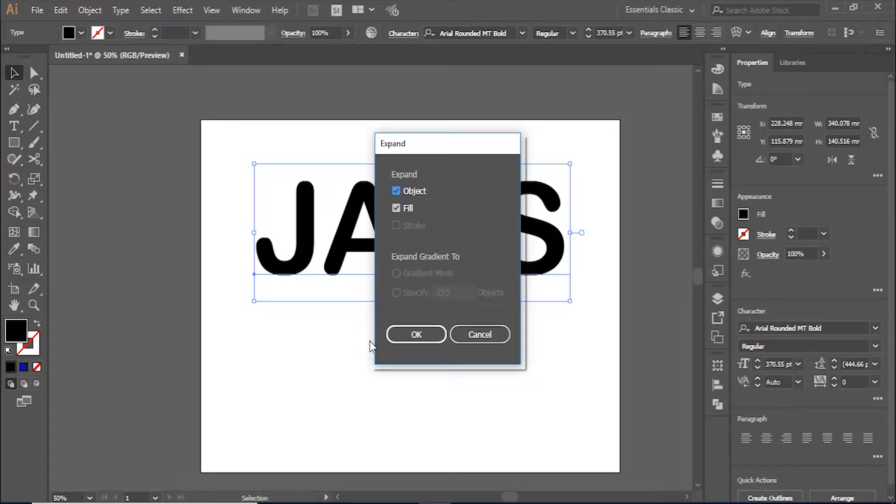
left_click(404, 342)
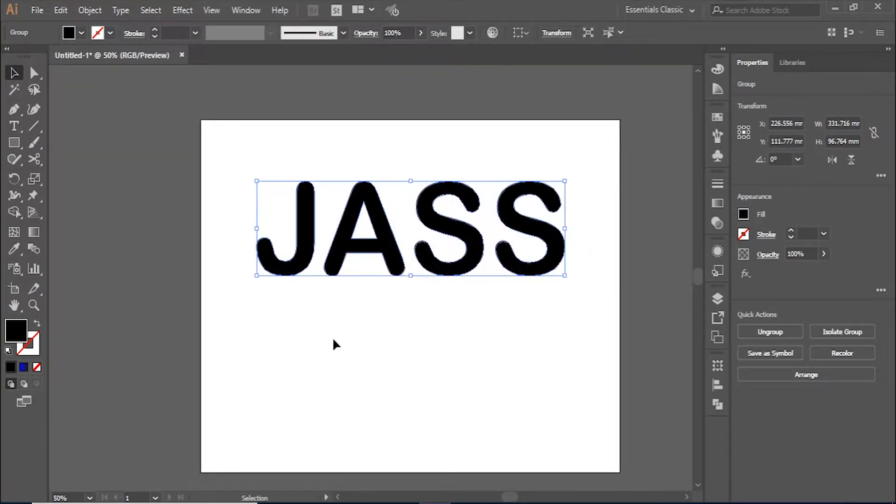
left_click(333, 345)
Draw a diagonal line from below the J to above the last S
key("p")
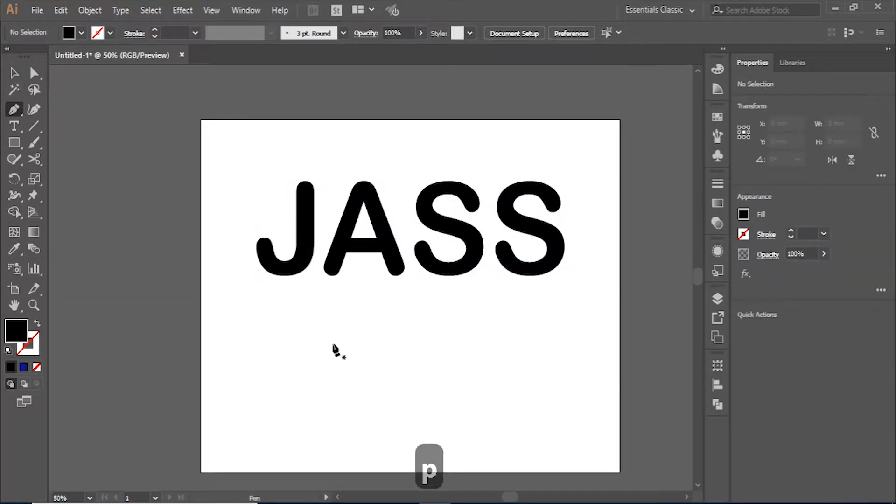
left_click(223, 287)
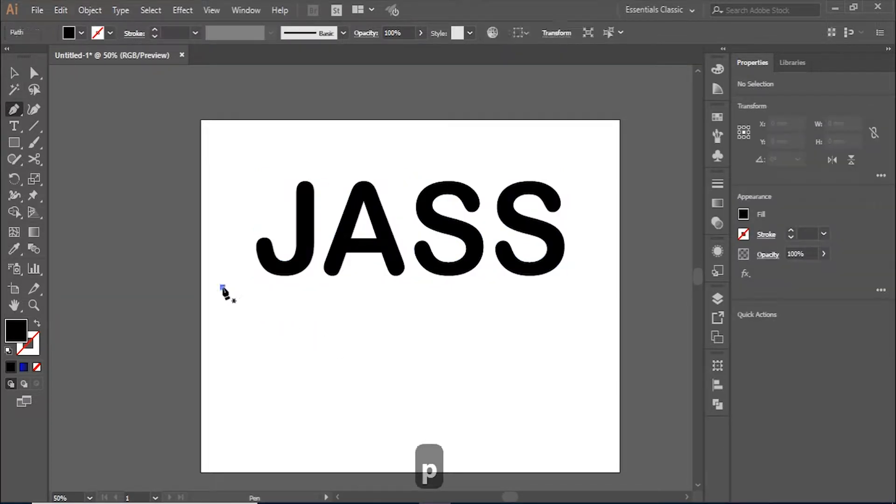
left_click(589, 178)
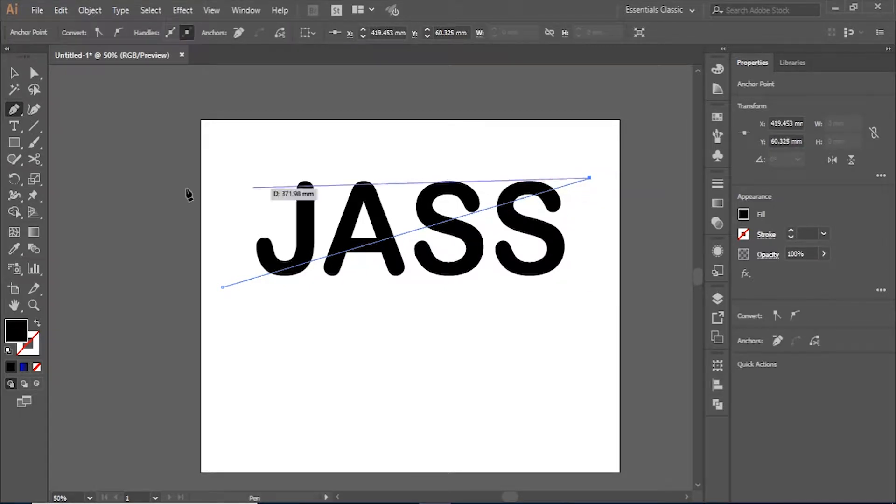
left_click(14, 73)
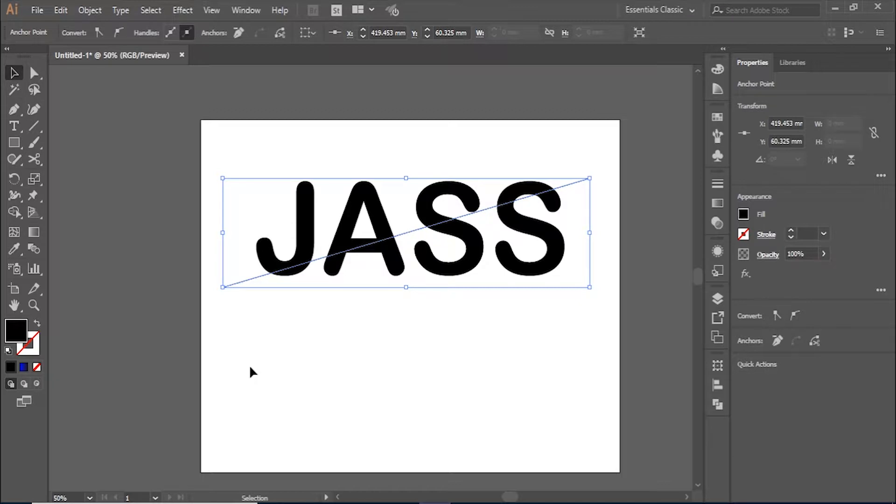
Paste a copy of the diagonal line in front and move it below the letters
key("a")
key("ctrl+c")
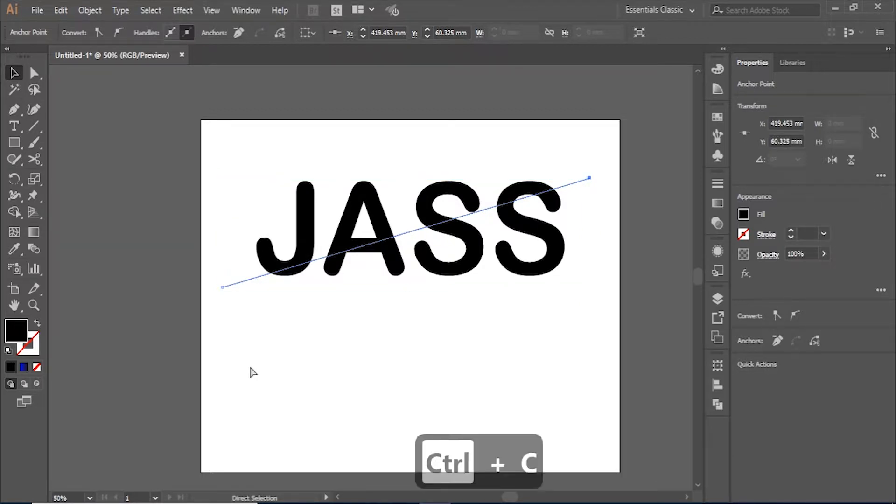
key("ctrl+f")
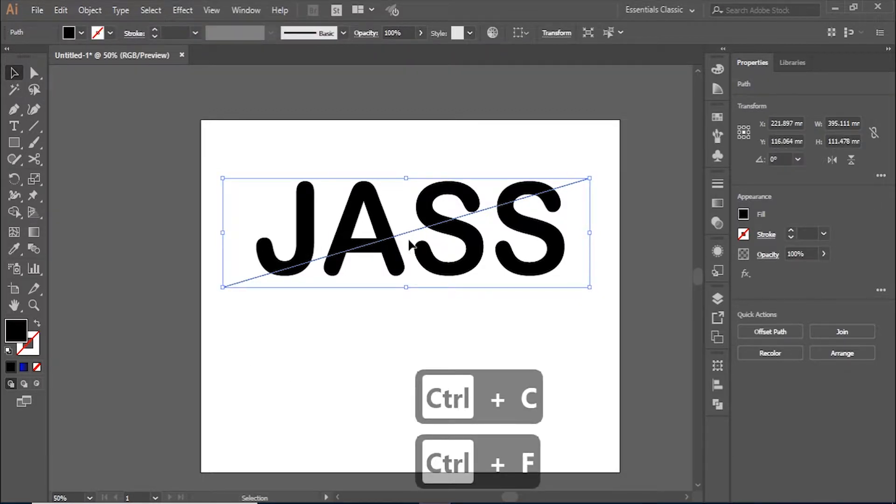
left_click_drag(413, 234, 402, 370)
left_click(551, 288)
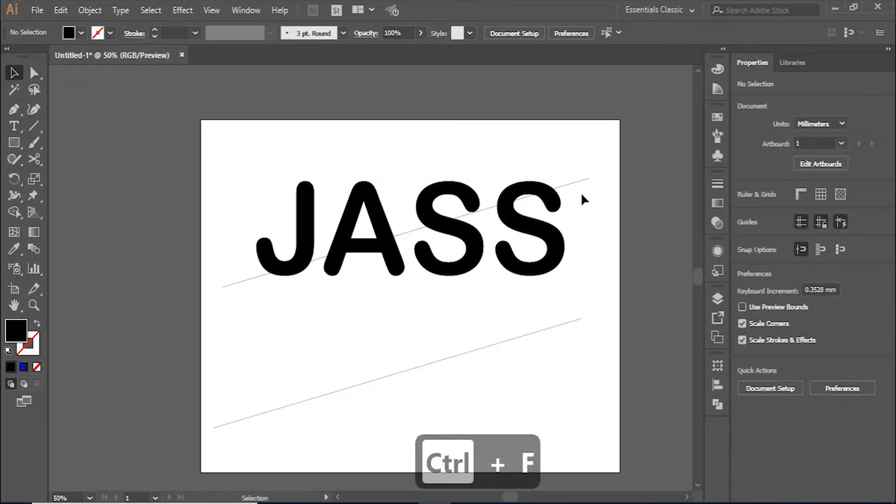
Cut the JASS outlines along the upper diagonal line using Pathfinder Divide
left_click_drag(588, 148, 250, 298)
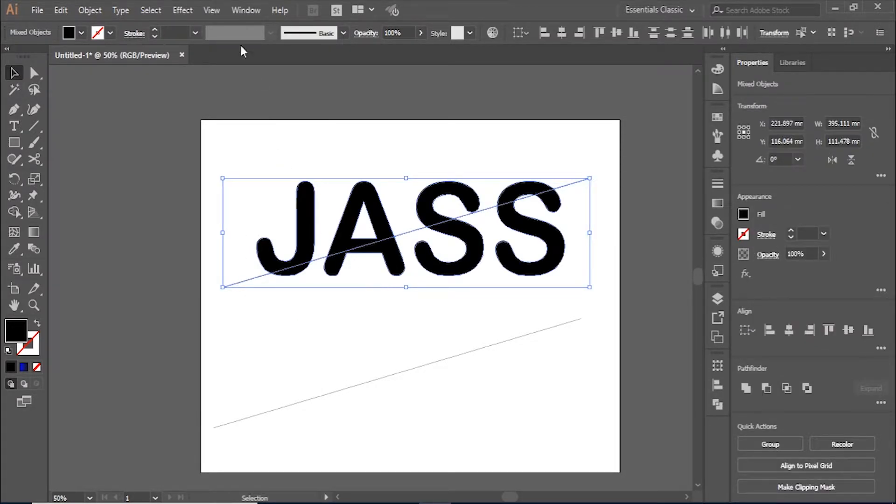
left_click(236, 11)
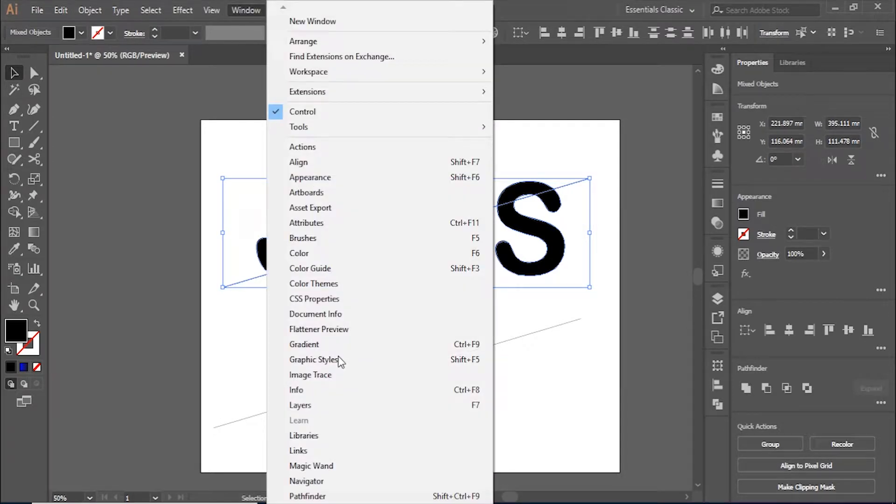
left_click(334, 496)
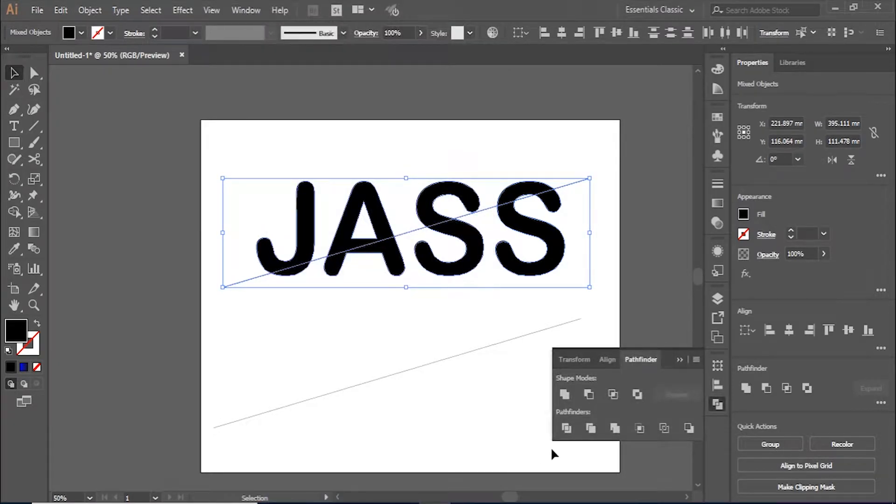
left_click(567, 428)
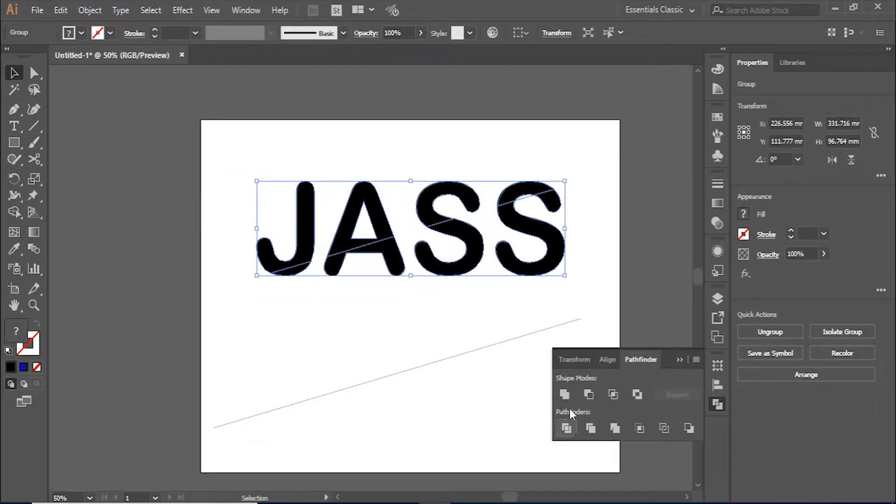
left_click(597, 242)
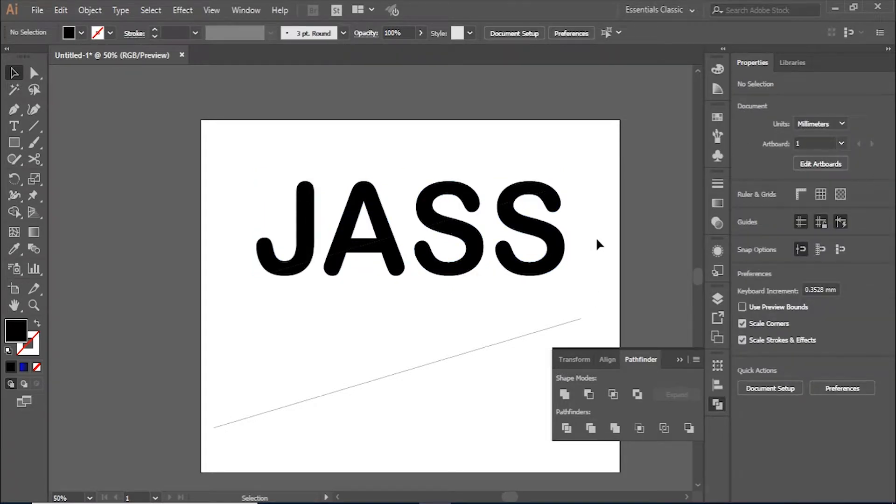
Ungroup the divided JASS letter pieces
left_click(561, 198)
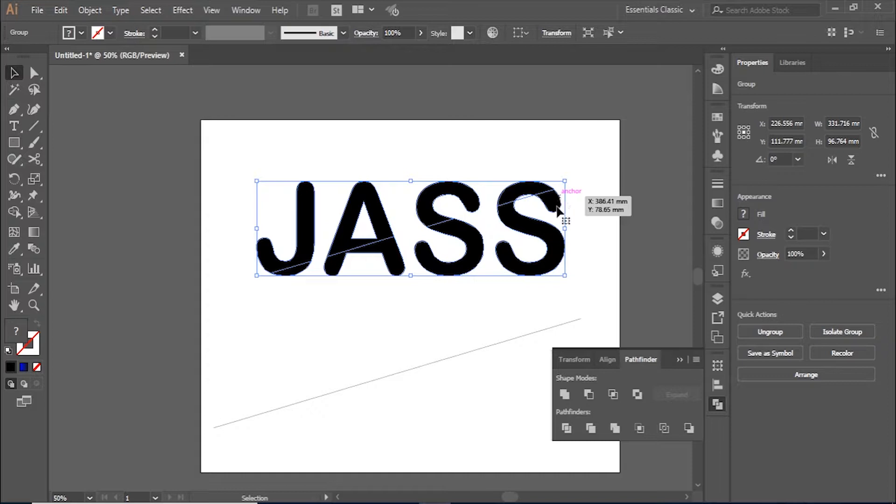
left_click(757, 331)
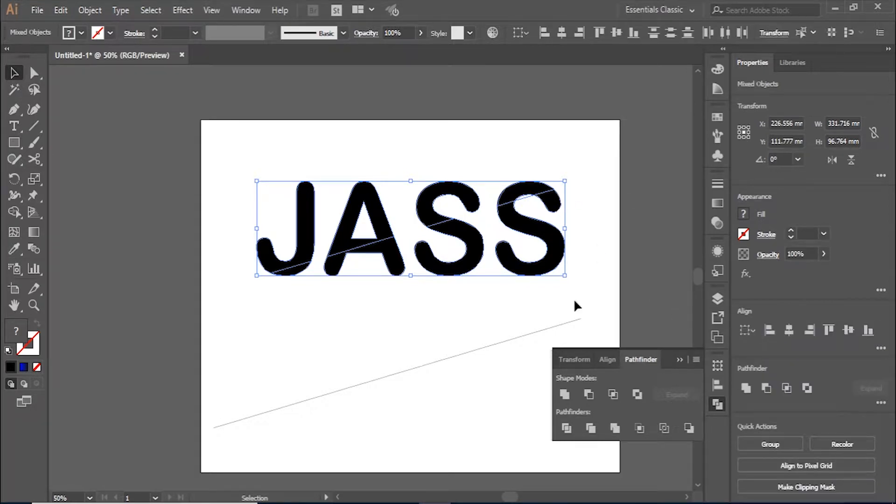
left_click(555, 151)
Select the top pieces of S, S, A and J and open the fill Color Picker
left_click(530, 194)
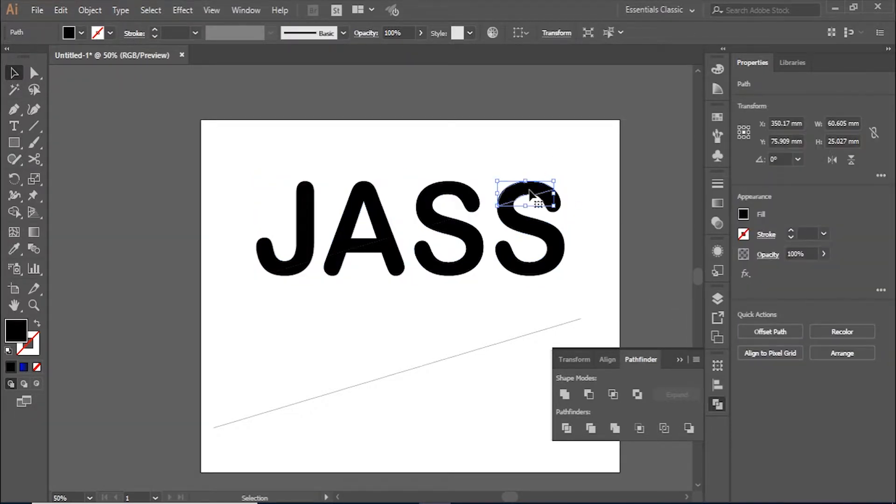
left_click(452, 193, "shift")
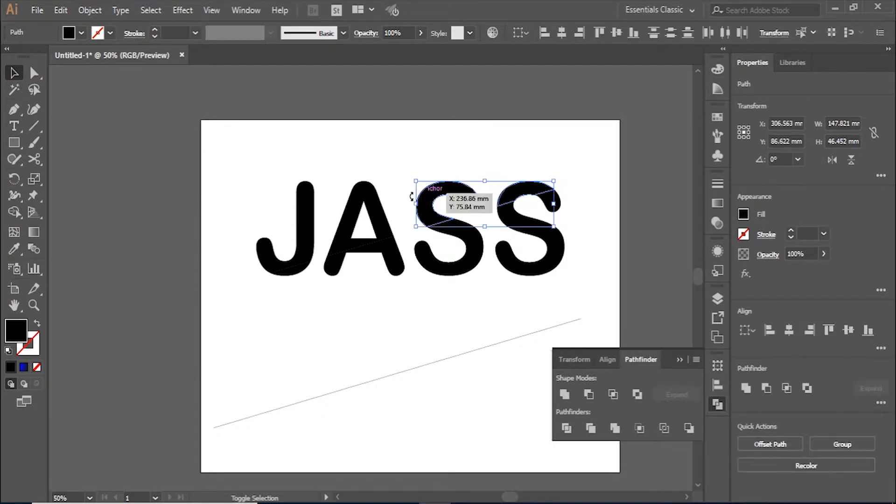
left_click(358, 205, "shift")
left_click(311, 205, "shift")
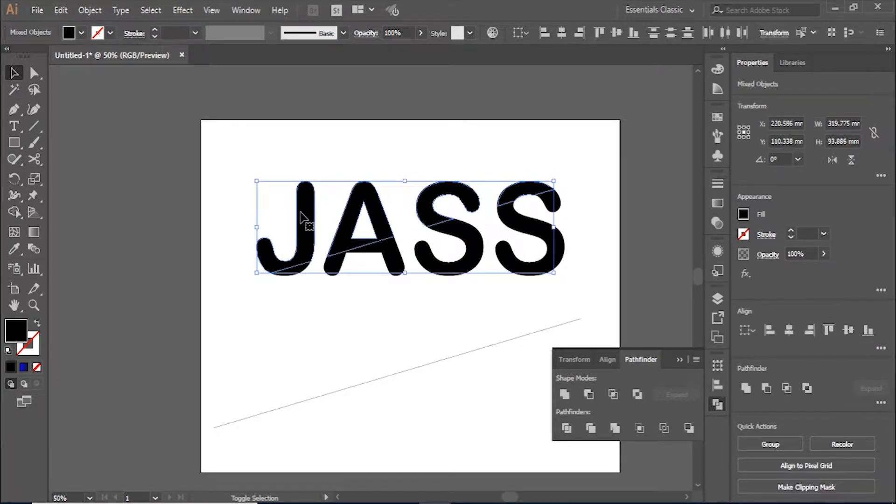
double_click(11, 332)
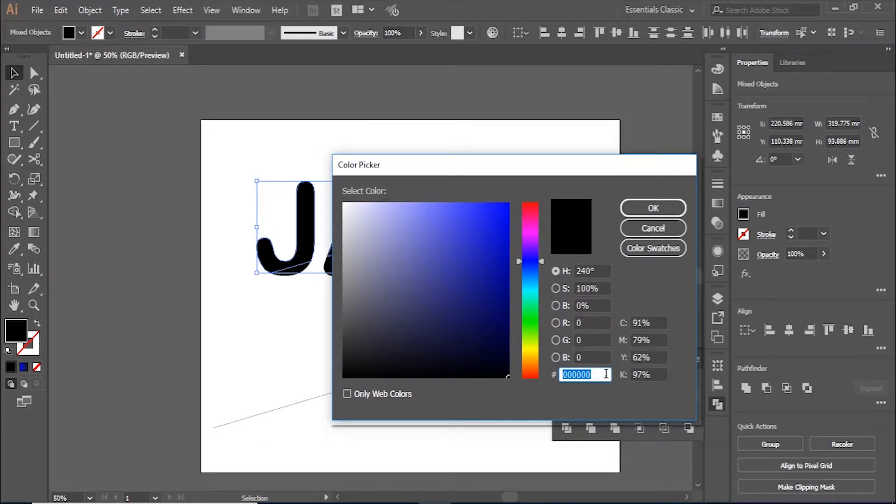
Fill the four upper letter pieces with 0000ff blue
type("000ff")
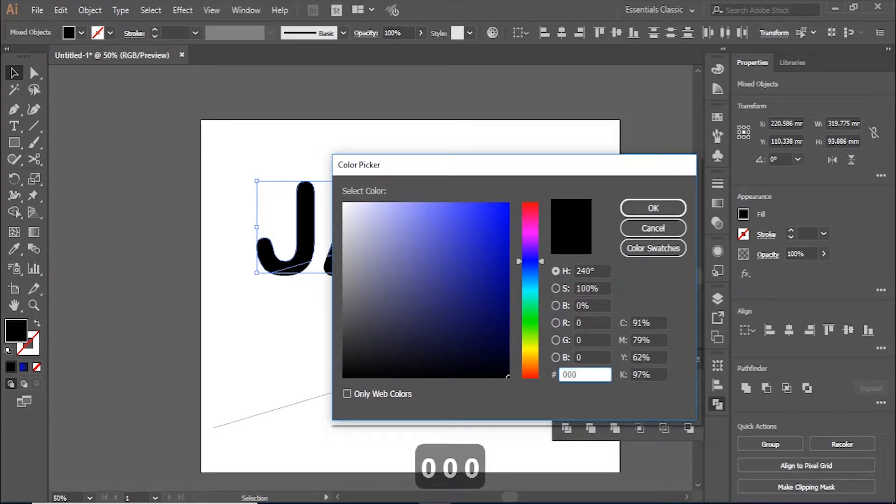
left_click(660, 212)
left_click(435, 307)
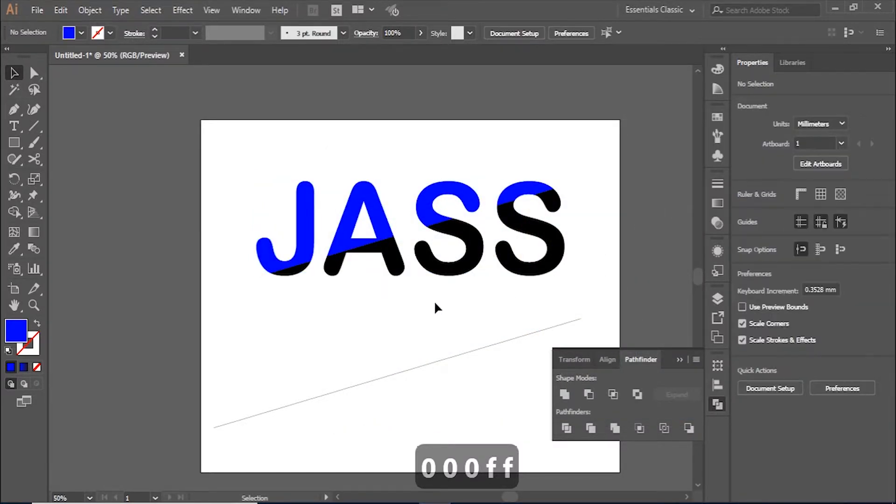
Select all black lower pieces with Select Similar Objects and fill them bright magenta
left_click(551, 268)
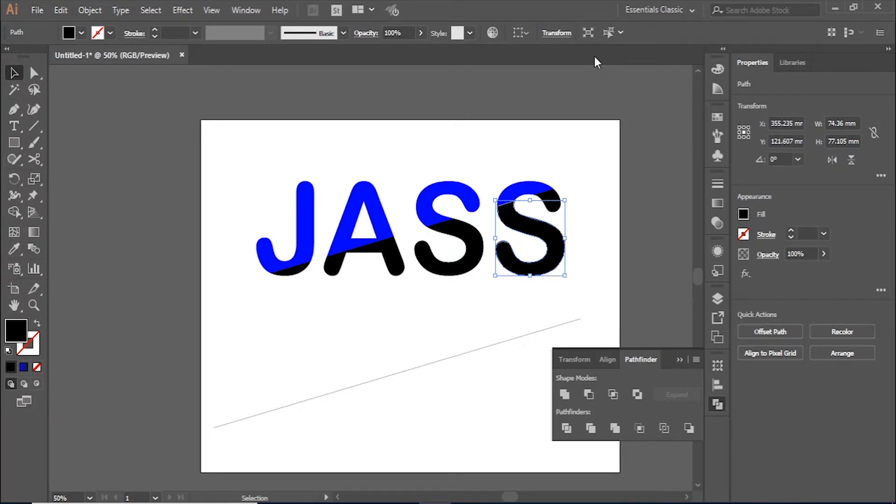
left_click(606, 36)
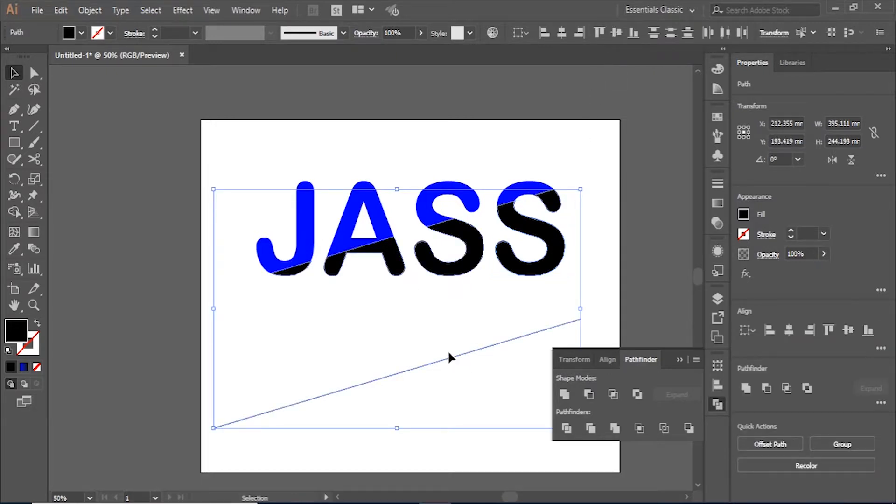
double_click(9, 333)
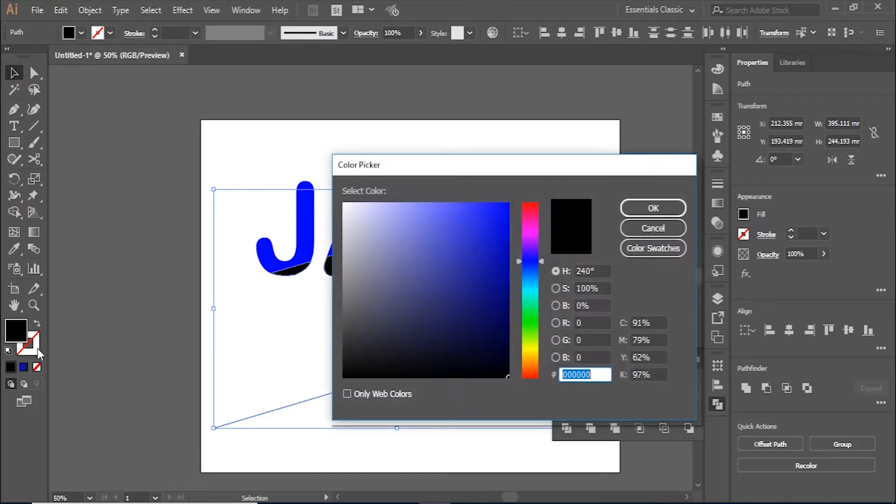
left_click(529, 228)
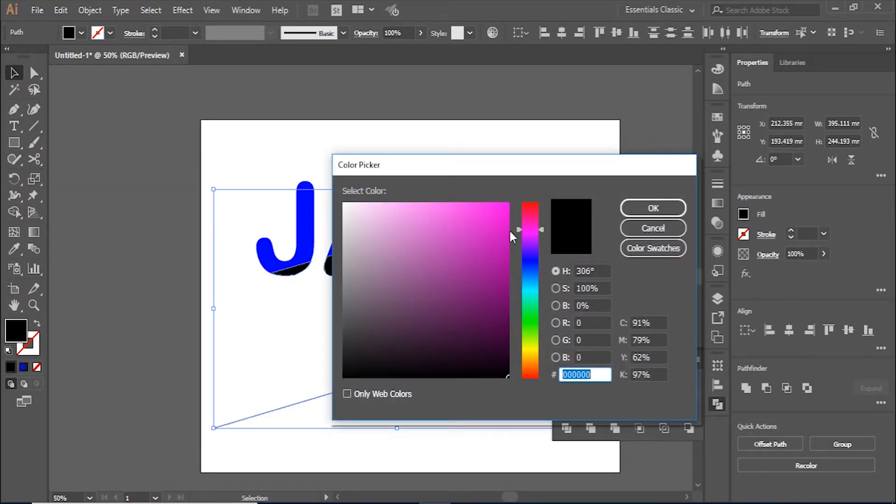
left_click(508, 204)
left_click(654, 207)
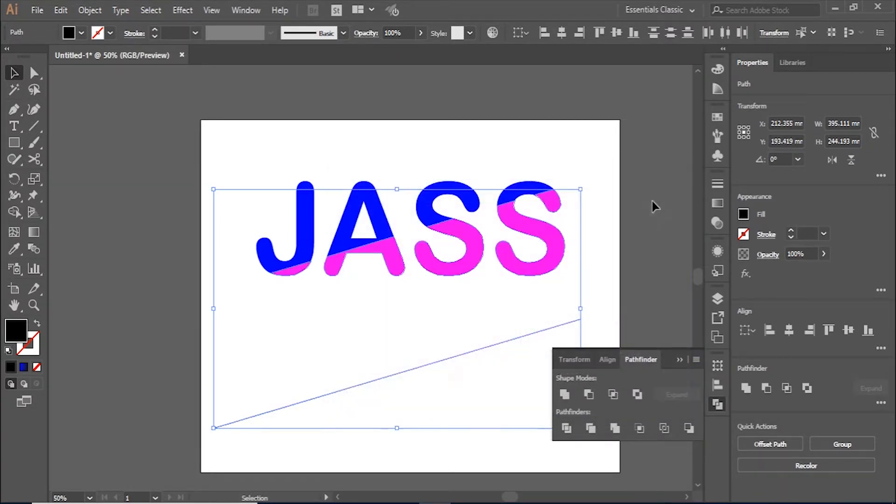
left_click(577, 154)
left_click(558, 239)
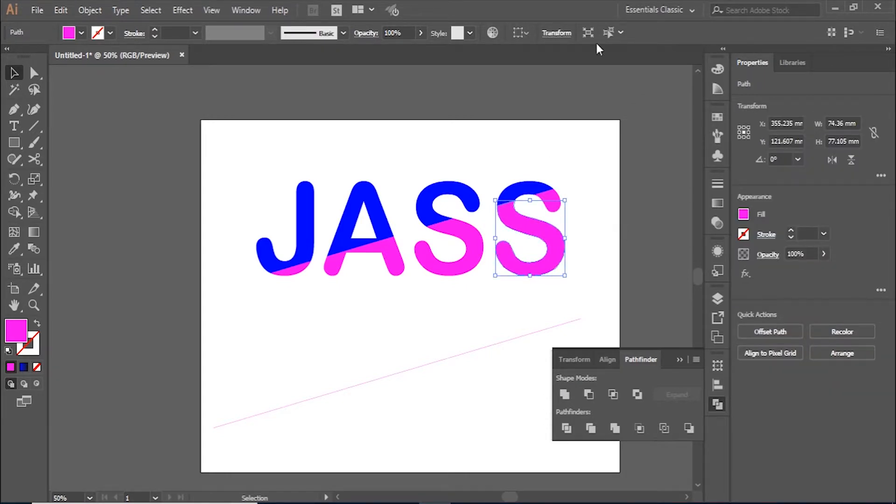
Set the diagonal line's colour back to black in the Color panel
left_click(558, 326)
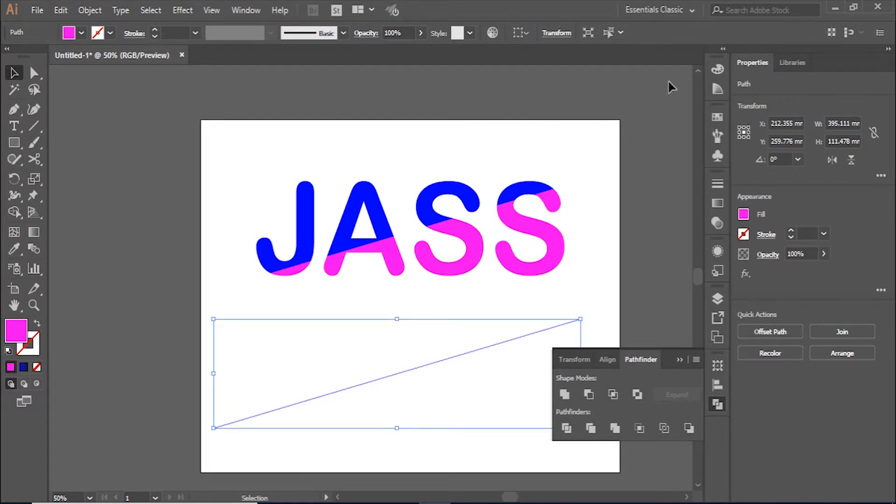
left_click(722, 70)
left_click(563, 84)
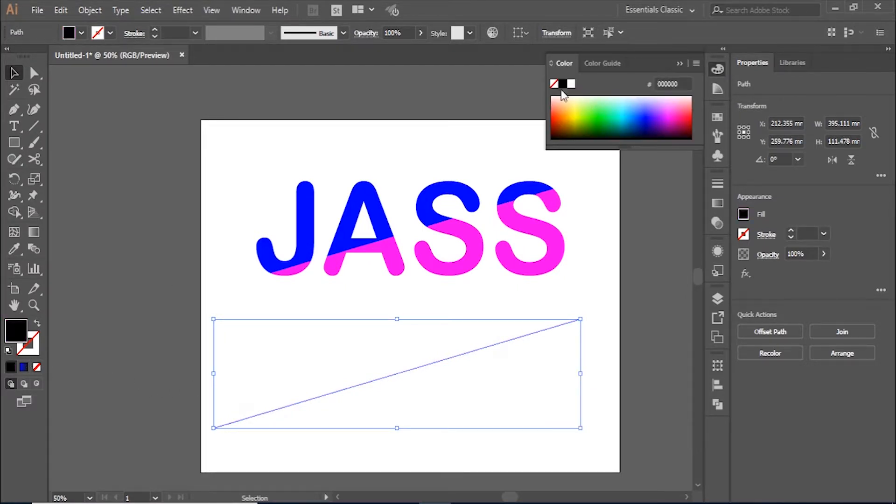
left_click(481, 127)
Nudge all magenta lower pieces slightly right and up from the blue tops
left_click(544, 256)
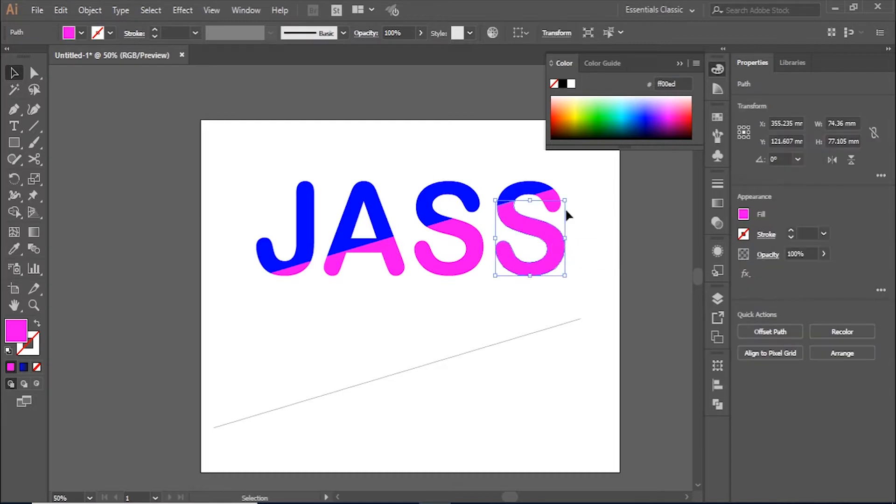
left_click(609, 31)
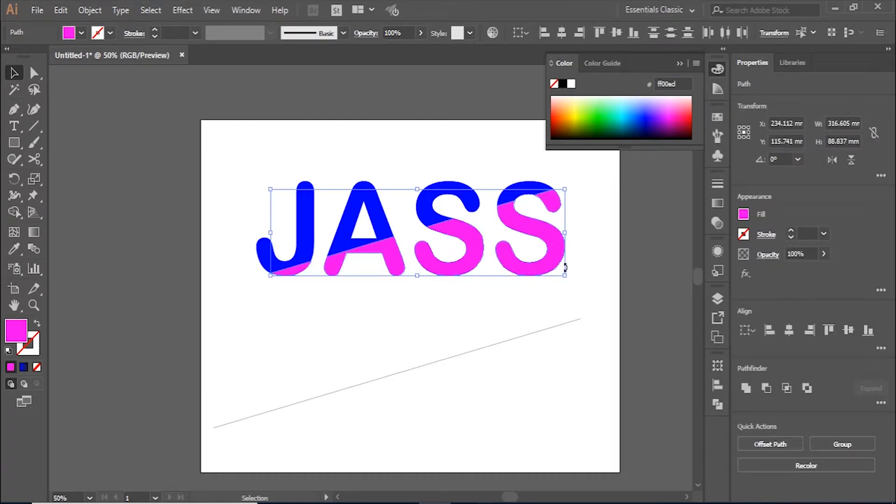
key("Right")
key("Right")
key("Right")
key("Right")
key("Right")
key("Right")
key("Right")
key("Right")
key("Right")
key("Right")
key("Right")
key("Right")
key("Right")
key("Right")
key("Right")
key("Right")
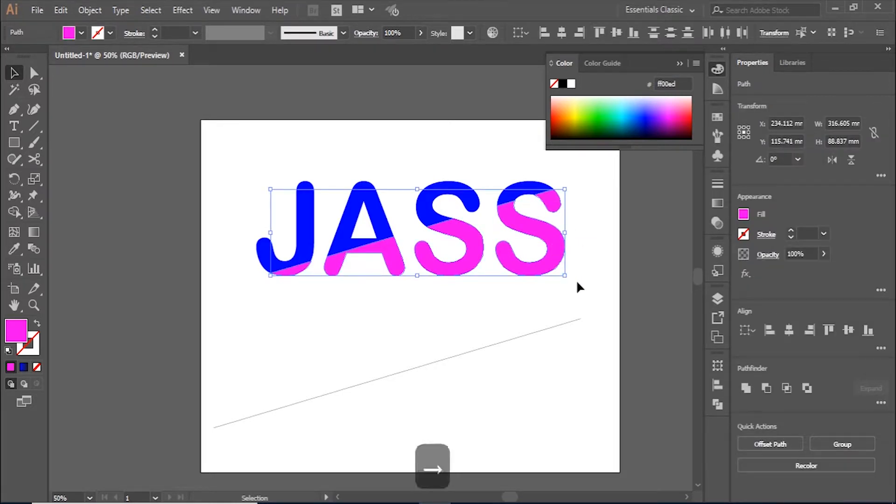
key("Right")
key("Right")
key("Right")
key("Right")
key("Right")
key("Right")
key("Right")
key("Right")
key("Right")
key("Right")
key("Right")
key("Up")
key("Up")
key("Up")
key("Up")
key("Up")
key("Left")
key("Left")
key("Left")
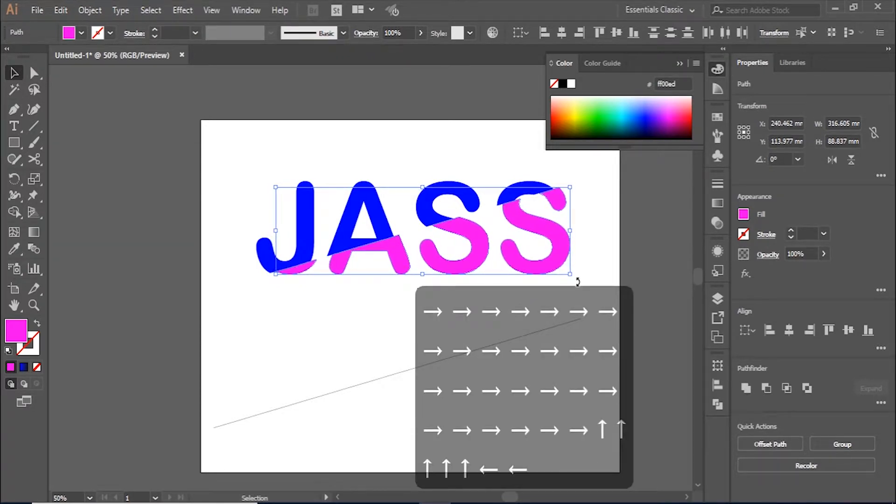
left_click(604, 204)
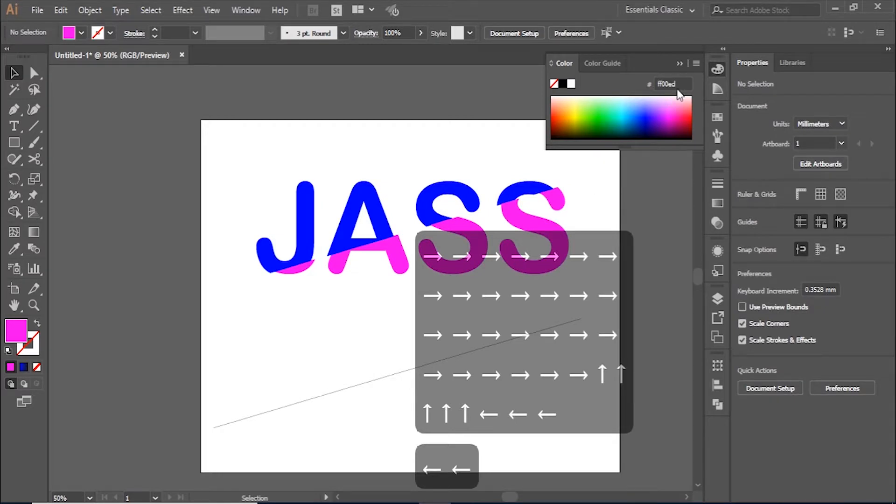
left_click(679, 65)
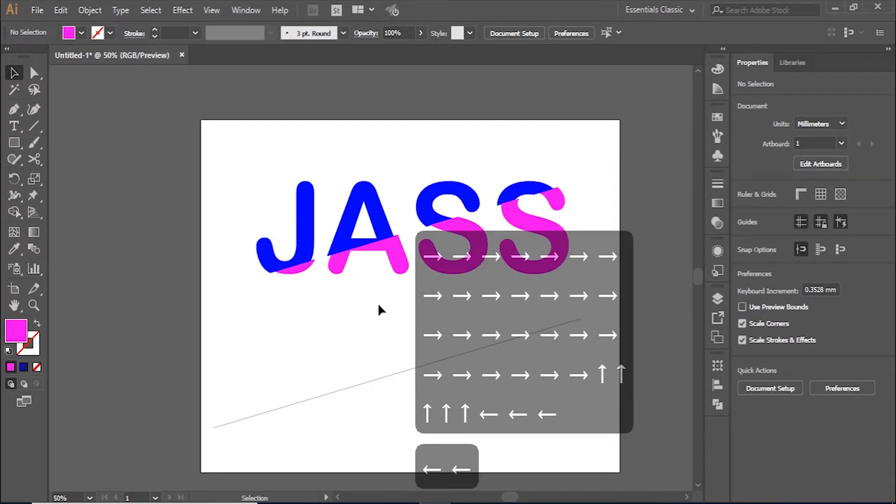
Shift-drag the lower diagonal line copy straight up onto the blue–magenta split
left_click(401, 373)
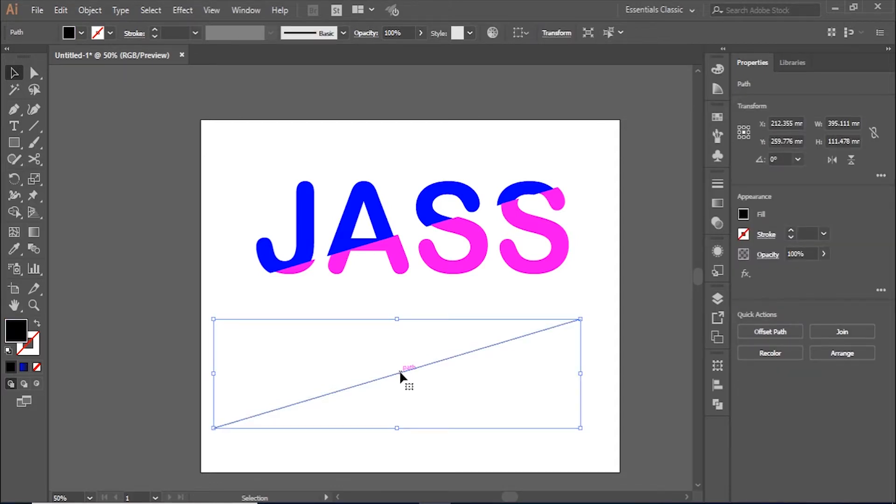
left_click_drag(400, 373, 416, 237)
key("shift")
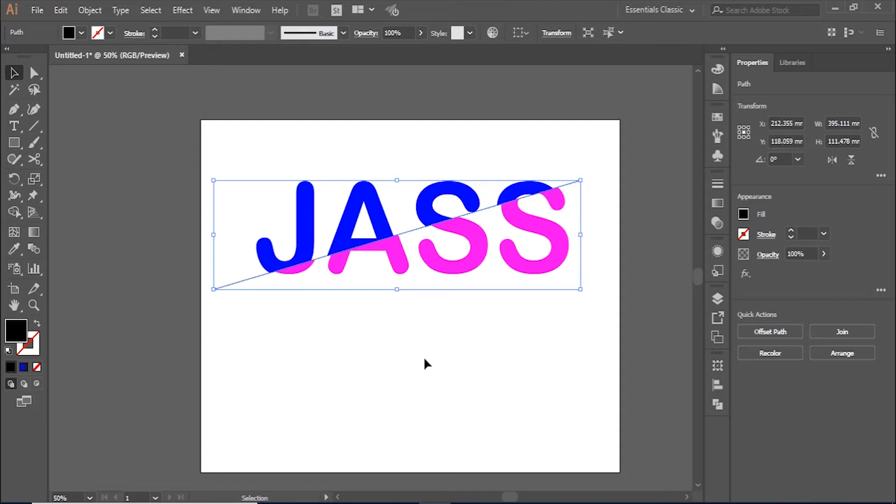
Raise the diagonal line's stroke weight to 13 pt
left_click(791, 230)
left_click(791, 231)
left_click(792, 231)
left_click(792, 231)
left_click(791, 231)
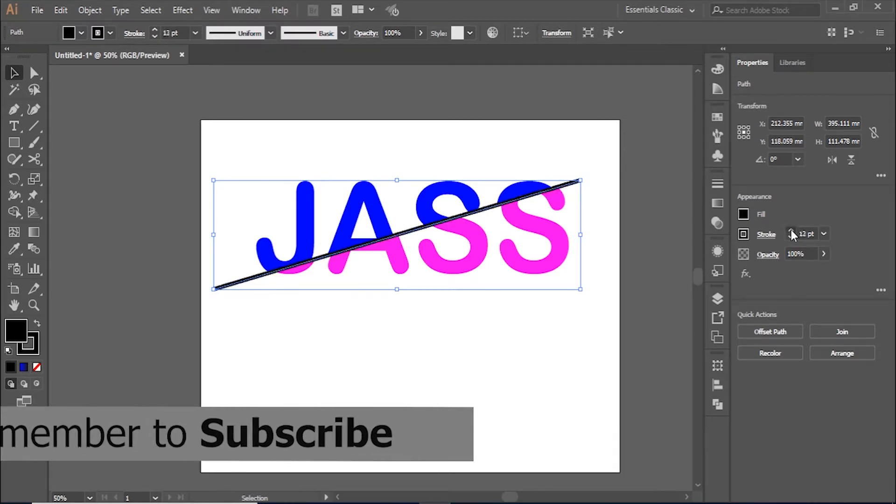
left_click(791, 230)
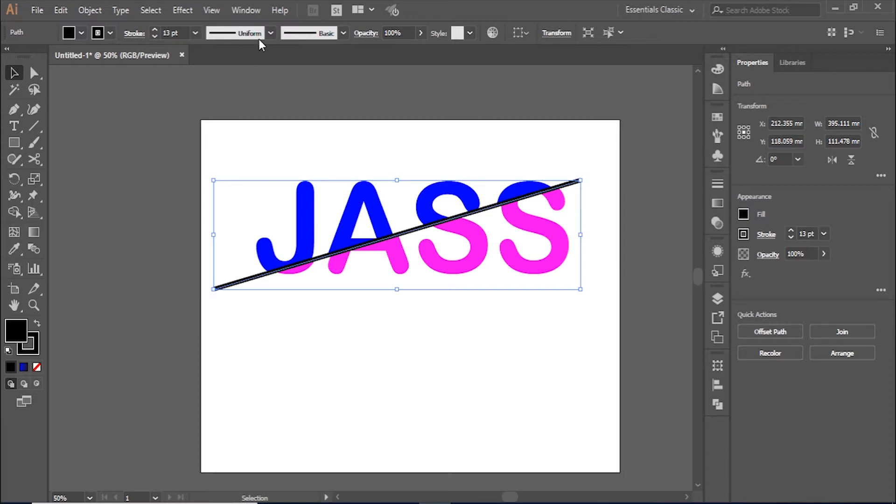
Apply Width Profile 1 so the stroke tapers at both ends
left_click(271, 33)
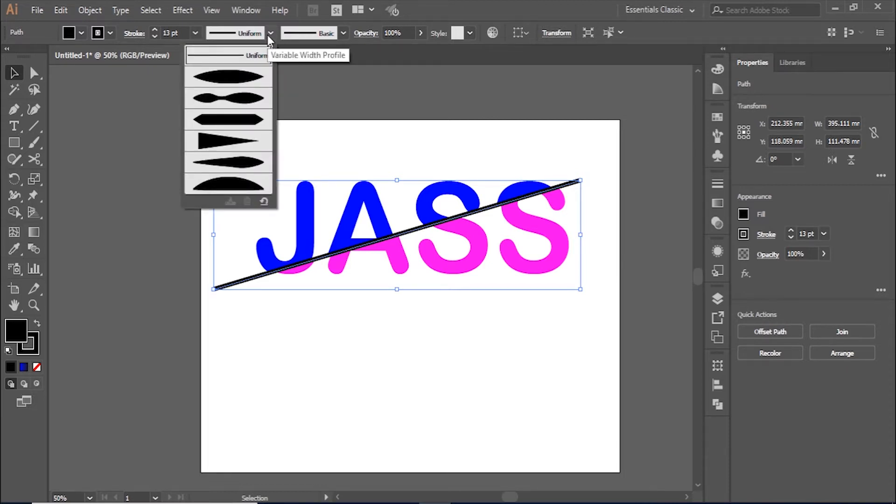
left_click(255, 81)
left_click(407, 320)
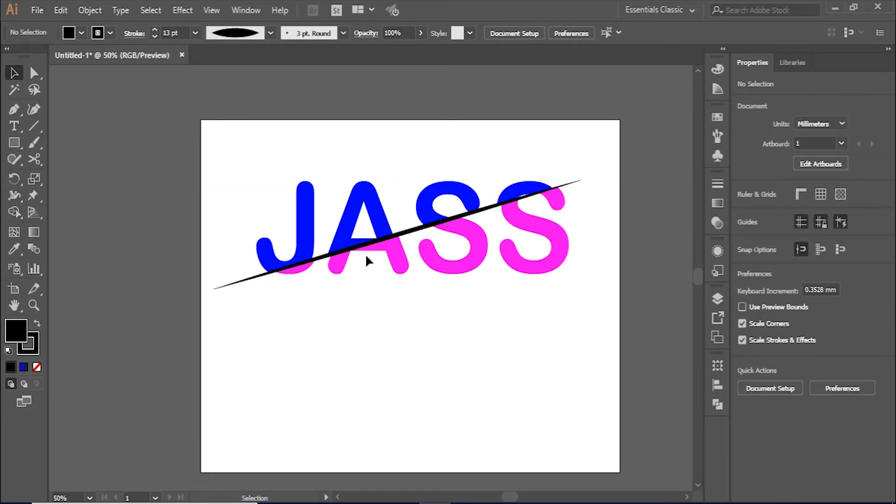
Nudge the diagonal slash slightly right and thin its stroke to 8 pt
left_click(414, 230)
left_click_drag(418, 231, 426, 227)
left_click(791, 238)
left_click(791, 239)
left_click(585, 348)
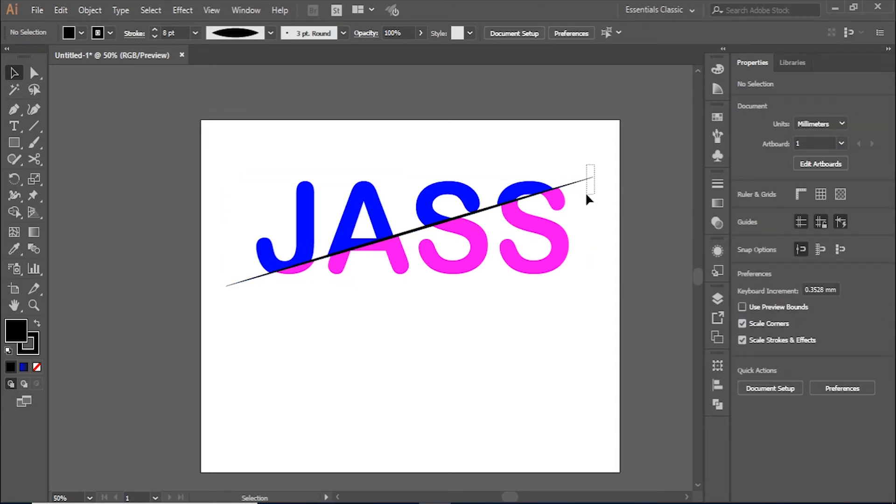
Apply Width Profile 4 so the slash tapers from thick lower left to a point
left_click_drag(586, 195, 584, 197)
left_click(271, 32)
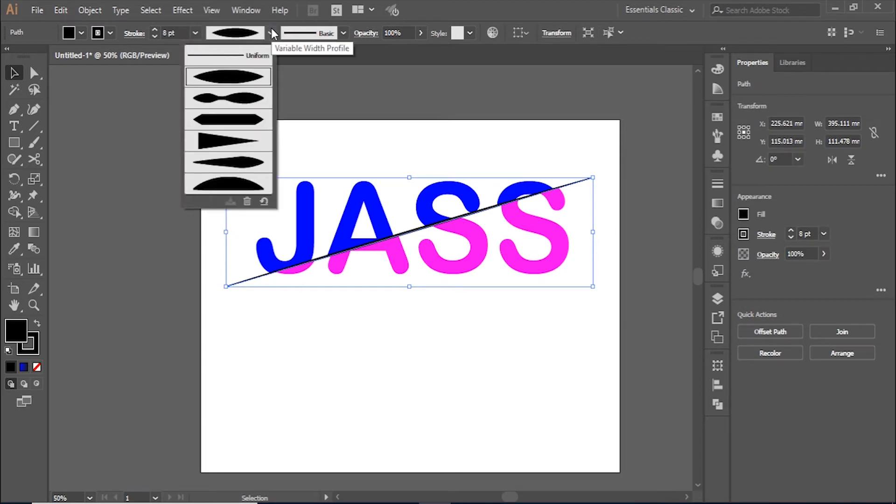
left_click(245, 149)
left_click(356, 342)
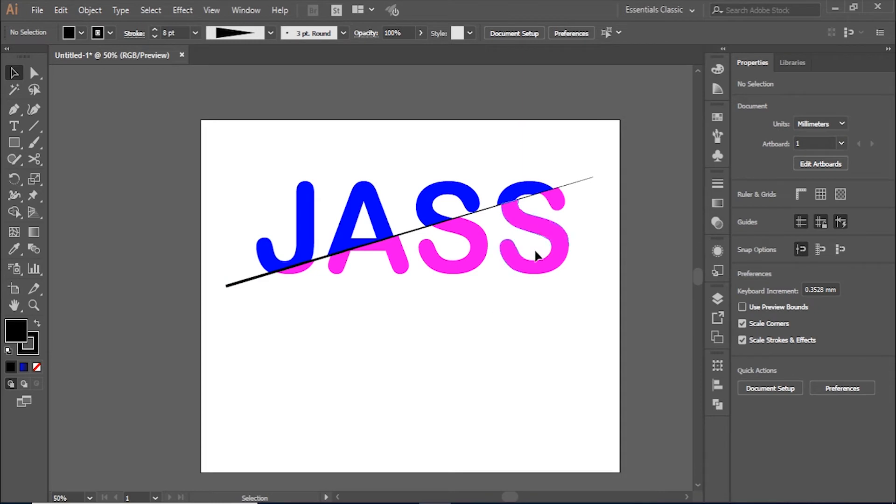